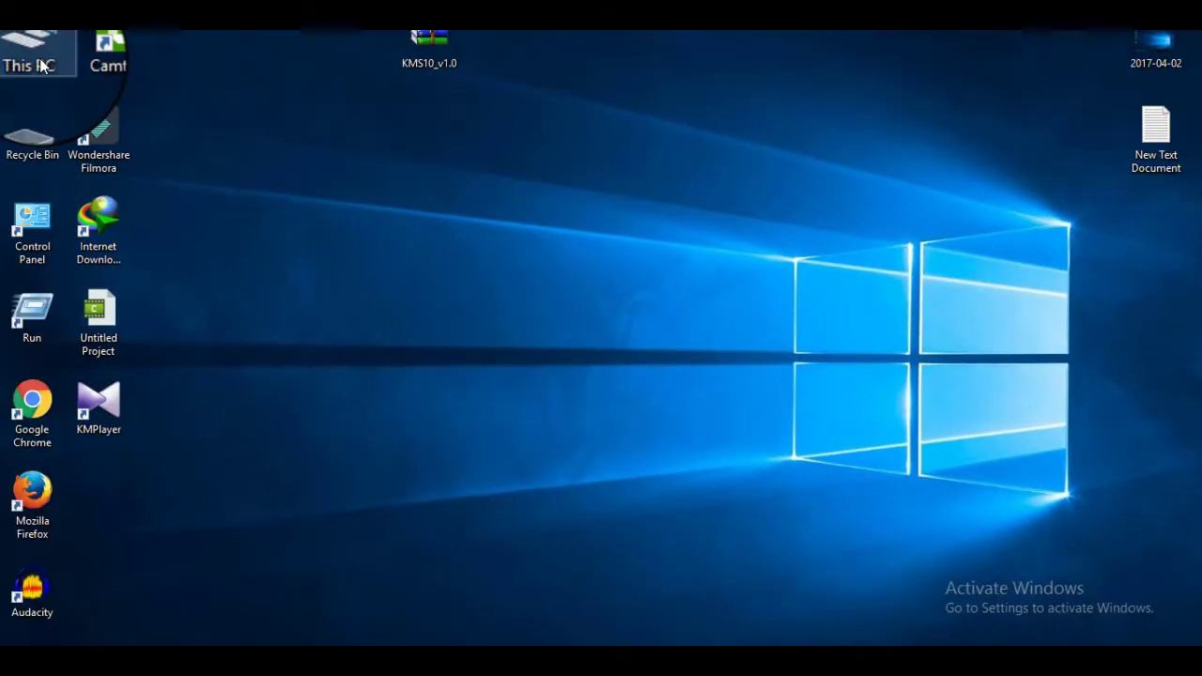
- Check the Windows activation status in This PC's properties and the activation settings, closing both windows when done
right_click(40, 66)
left_click(93, 264)
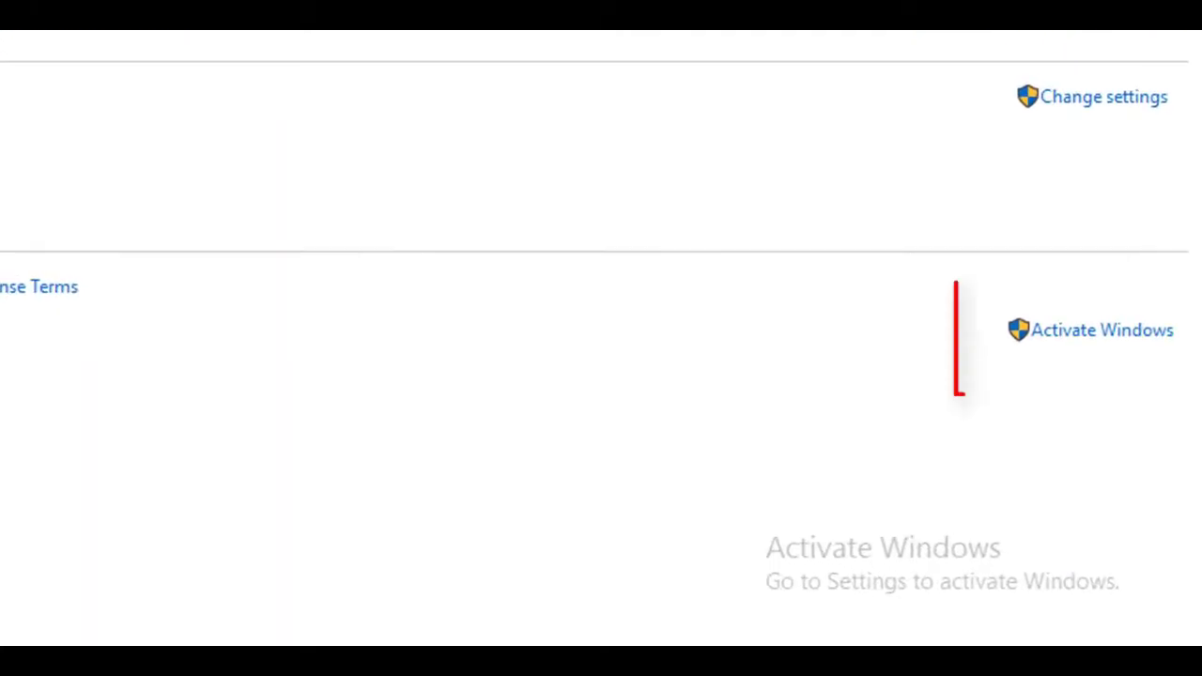
left_click(1126, 346)
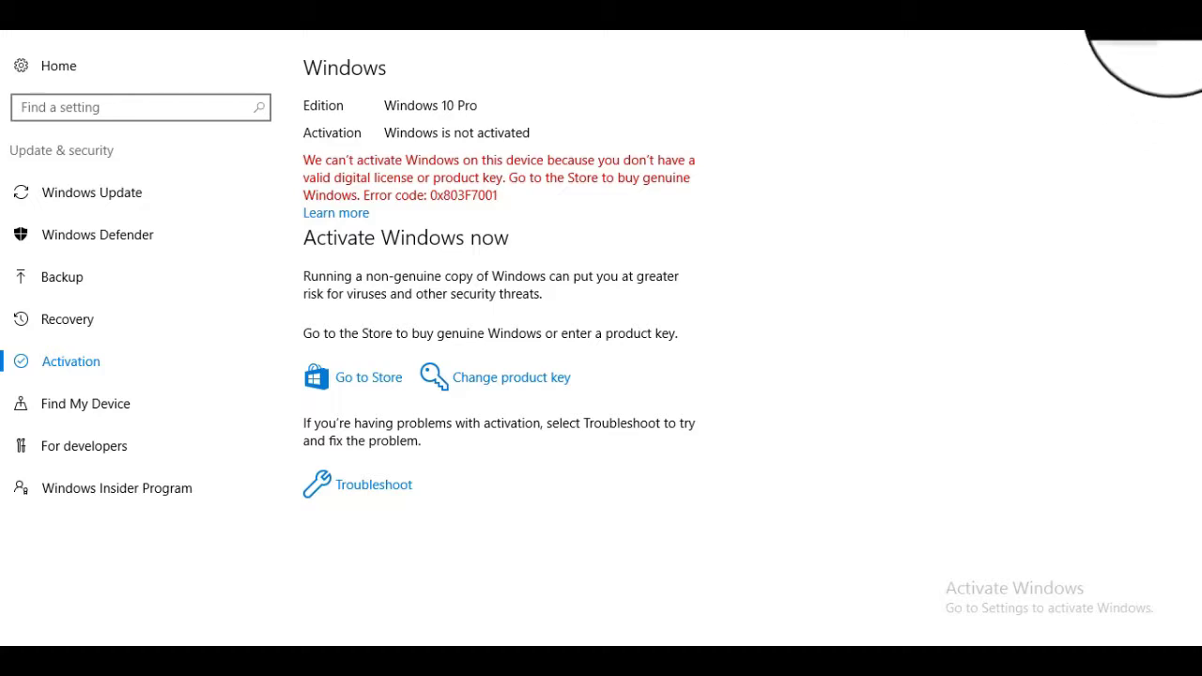
left_click(1182, 34)
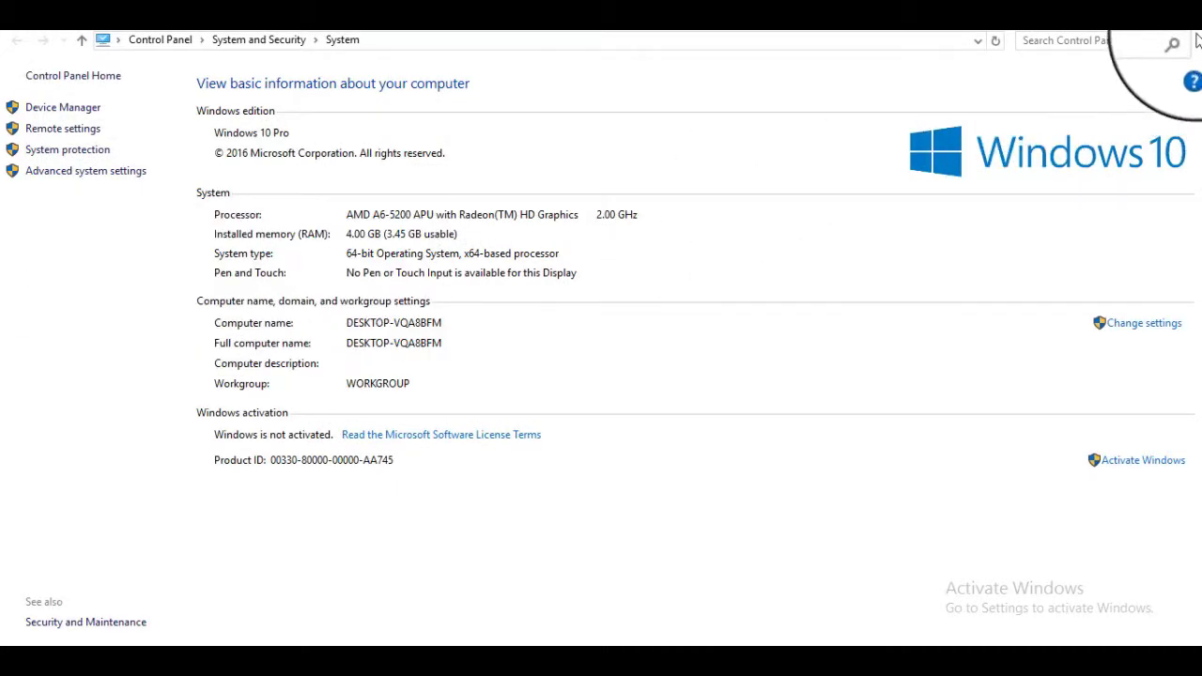
left_click(1185, 34)
right_click(256, 300)
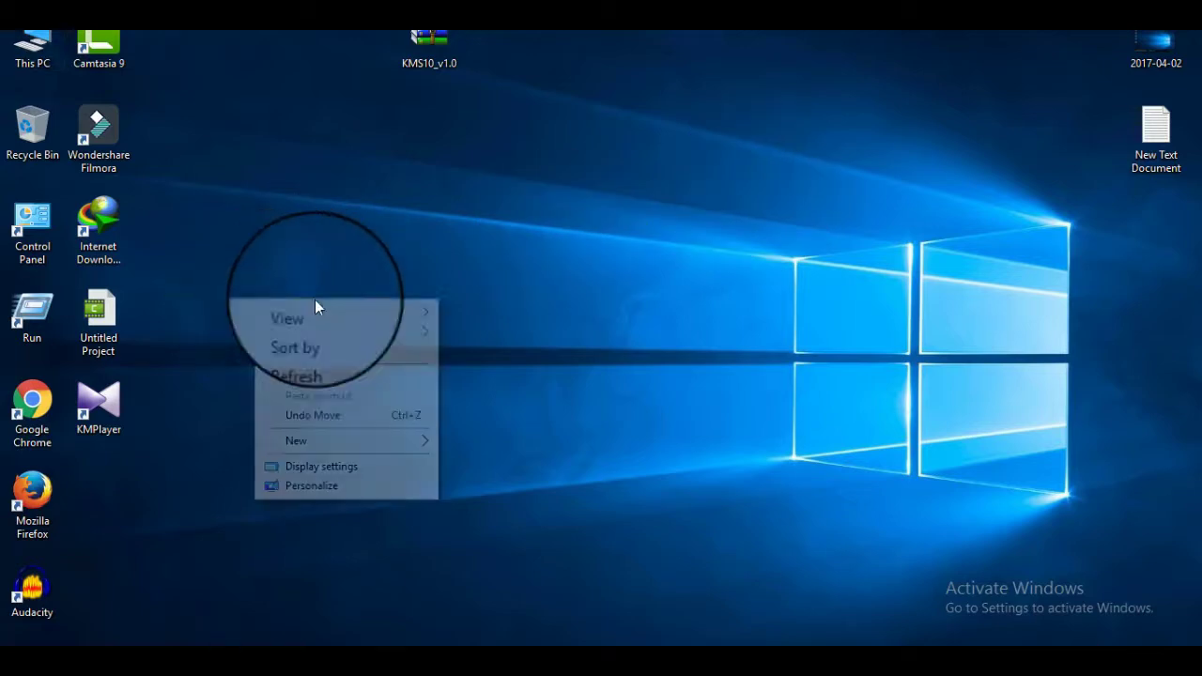
left_click(367, 352)
left_click_drag(888, 498, 1156, 632)
left_click_drag(942, 563, 1182, 642)
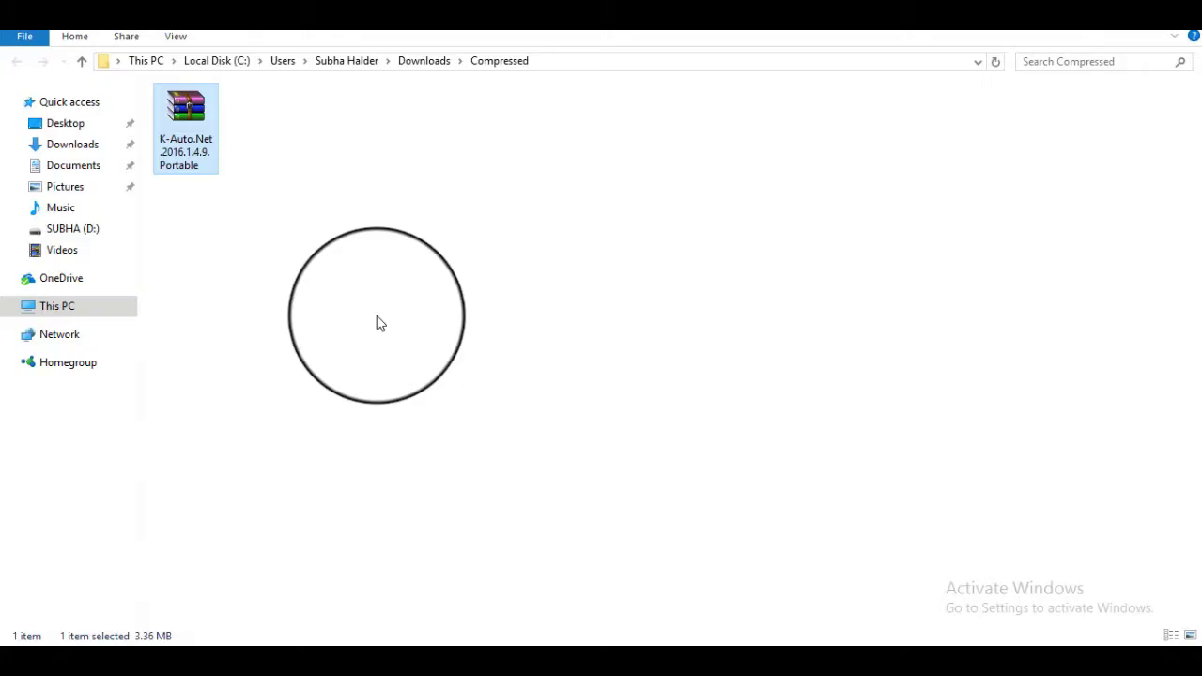
- Open the K-Auto.Net.2016.1.4.9.Portable archive and run KMSAuto Net.exe from its KMSAuto.Net.2016.1.4.9.Portable folder
double_click(185, 120)
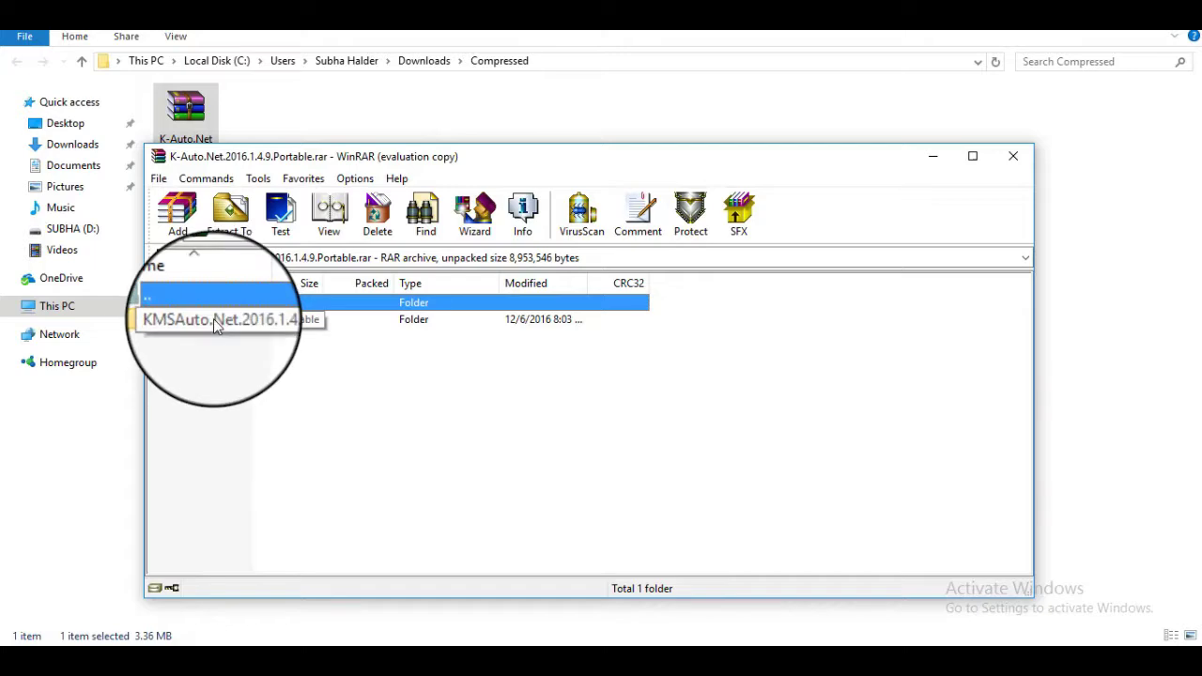
double_click(214, 319)
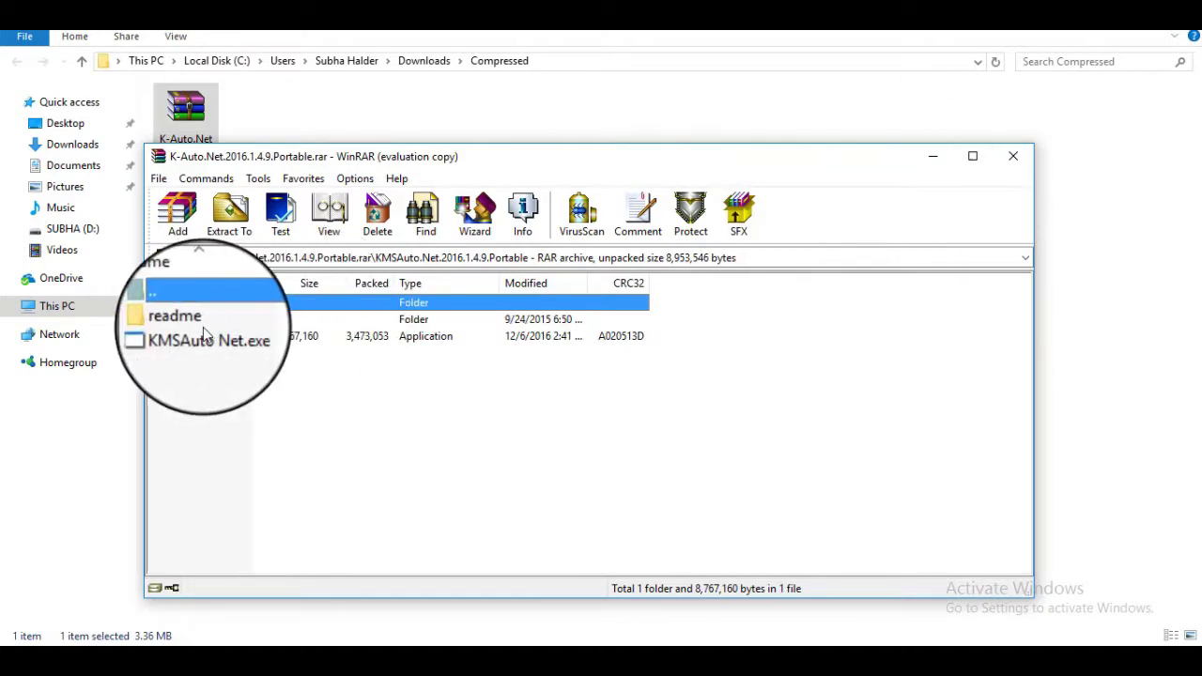
left_click_drag(389, 157, 484, 96)
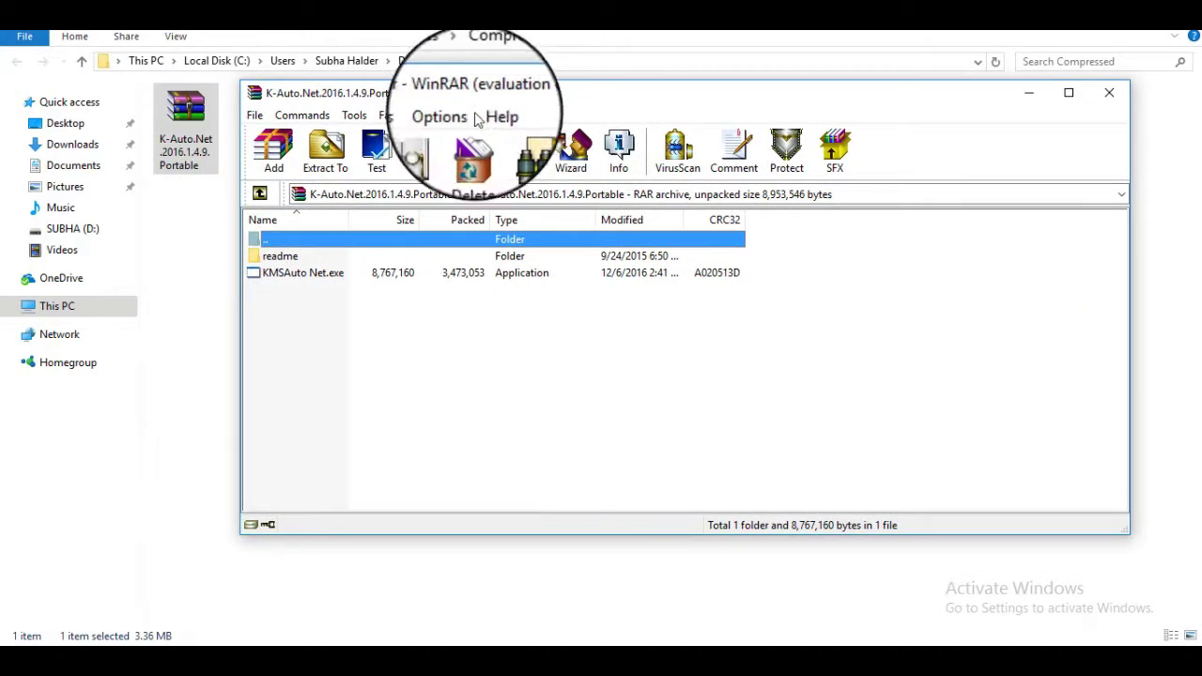
left_click(286, 273)
double_click(287, 274)
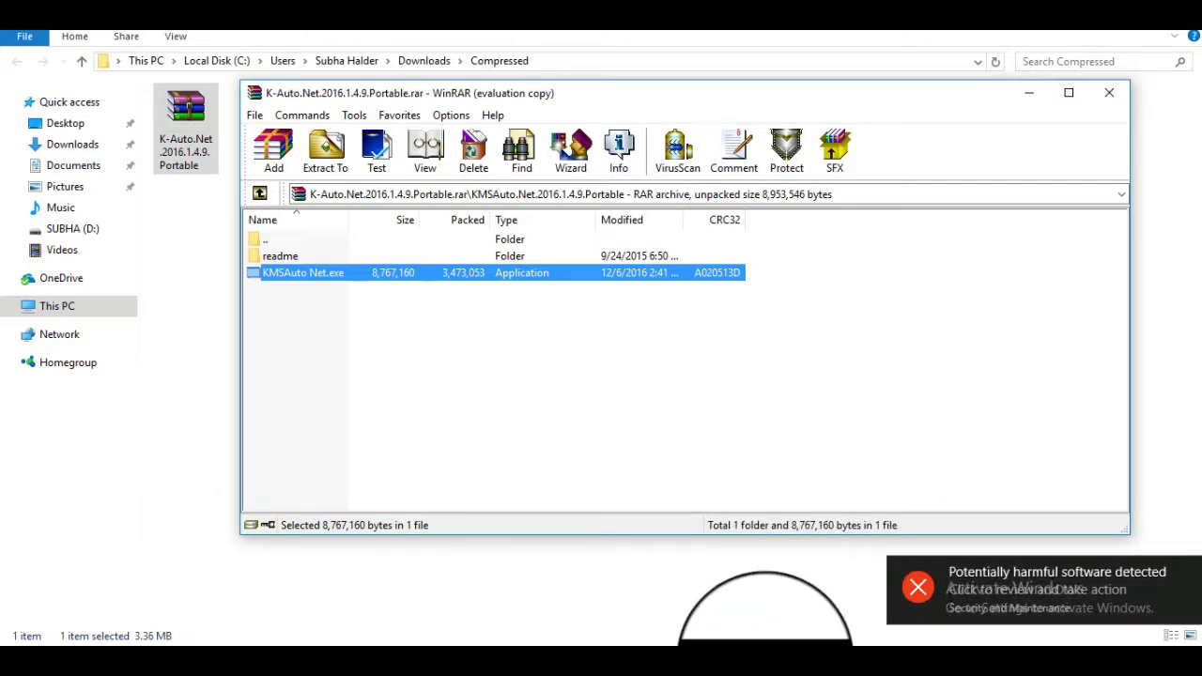
- Disable the Ethernet adapter in the Network Connections window
mouse_move(615, 657)
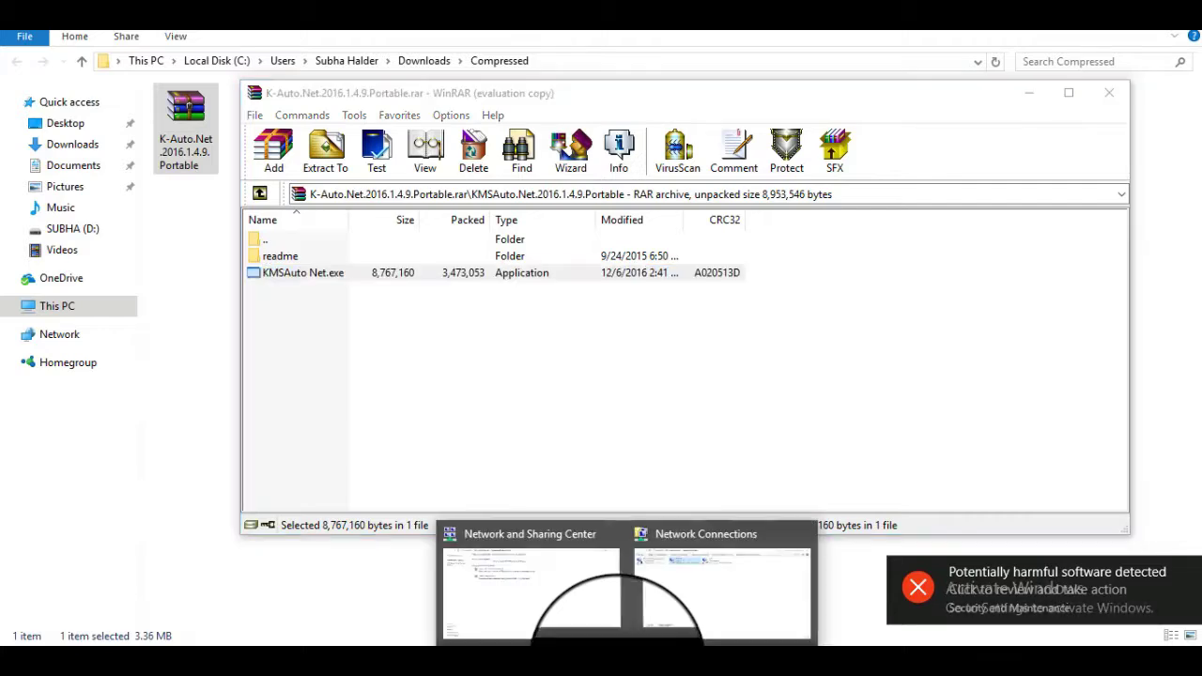
left_click(732, 566)
right_click(479, 149)
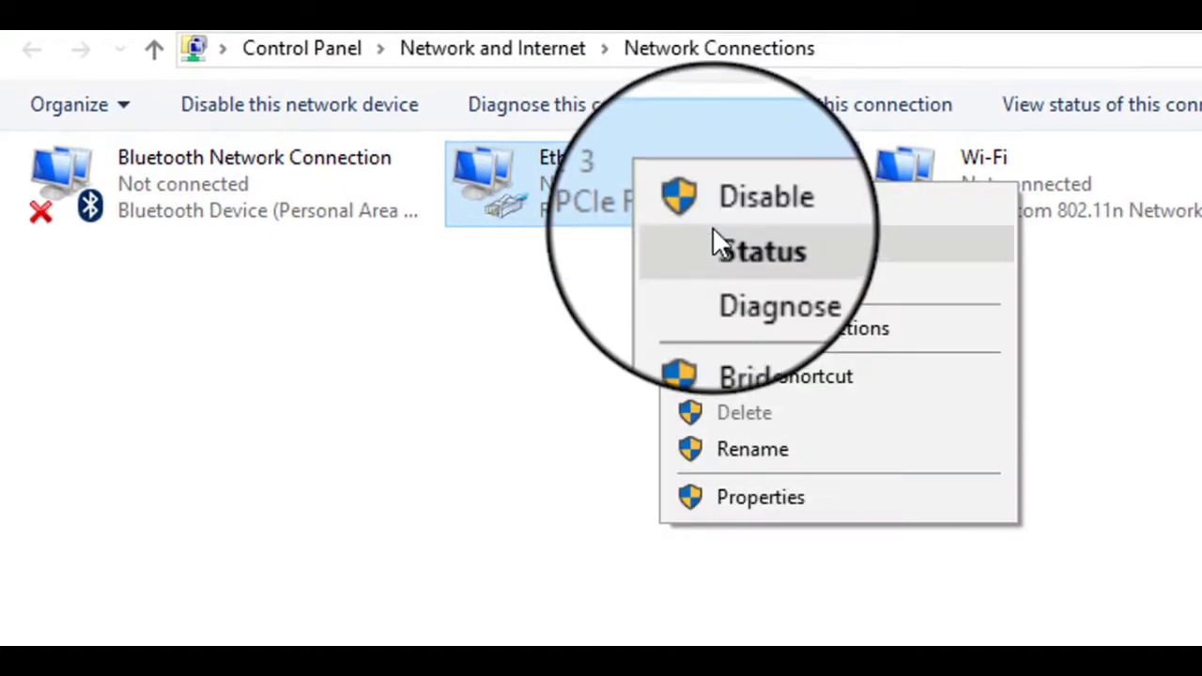
left_click(613, 170)
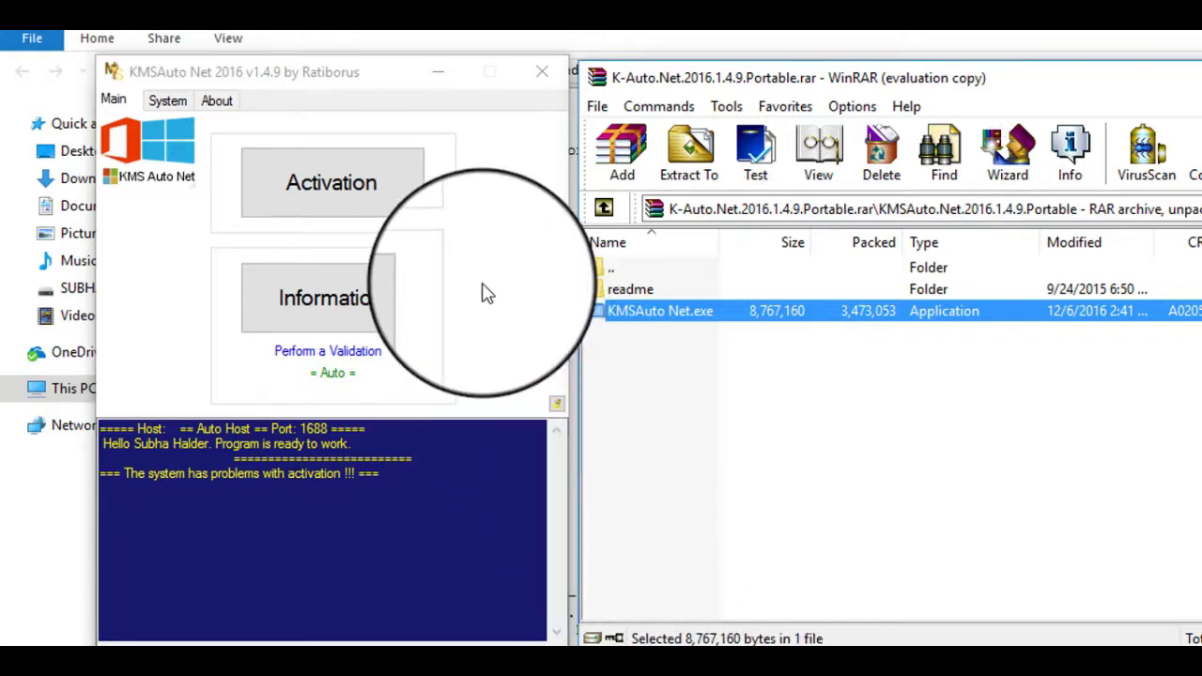
- Start the Windows activation in KMSAuto Net and let it proceed with the WinDivert driver installation
left_click(310, 186)
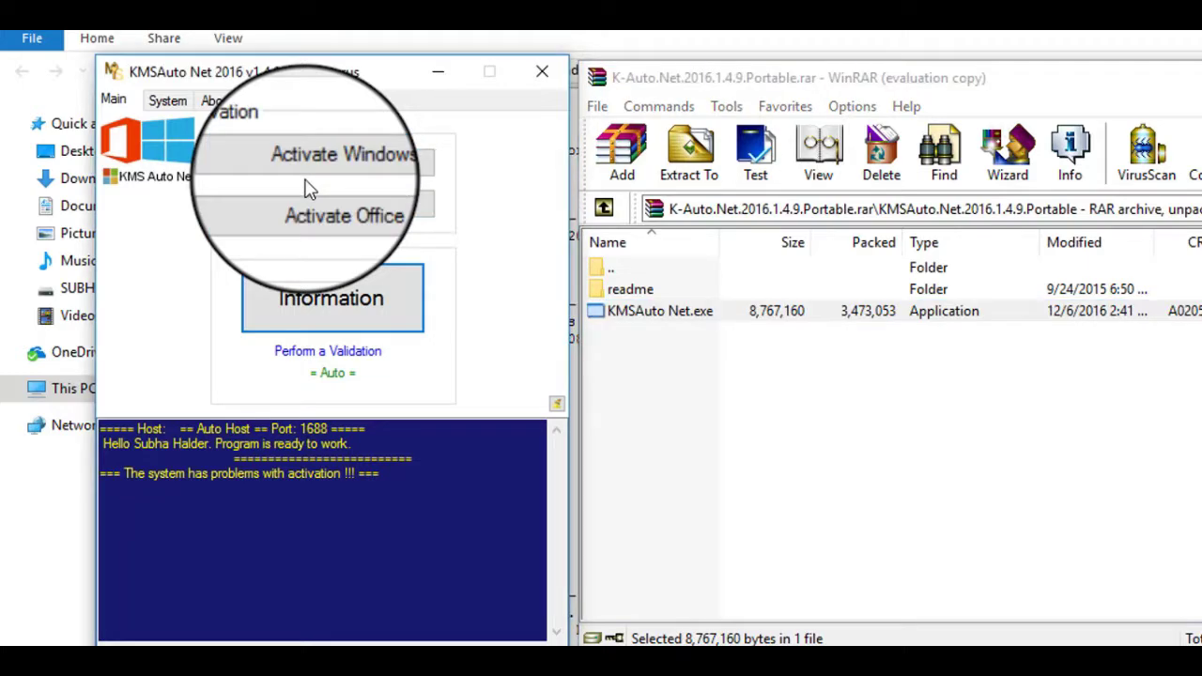
left_click(322, 164)
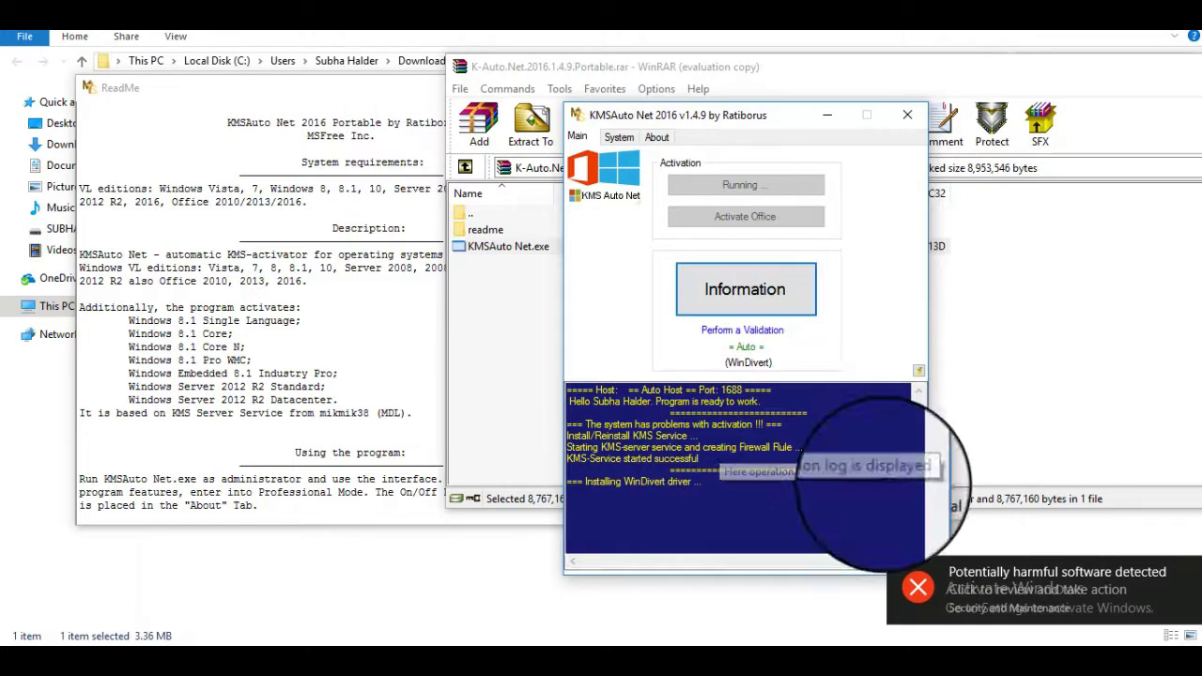
left_click(744, 302)
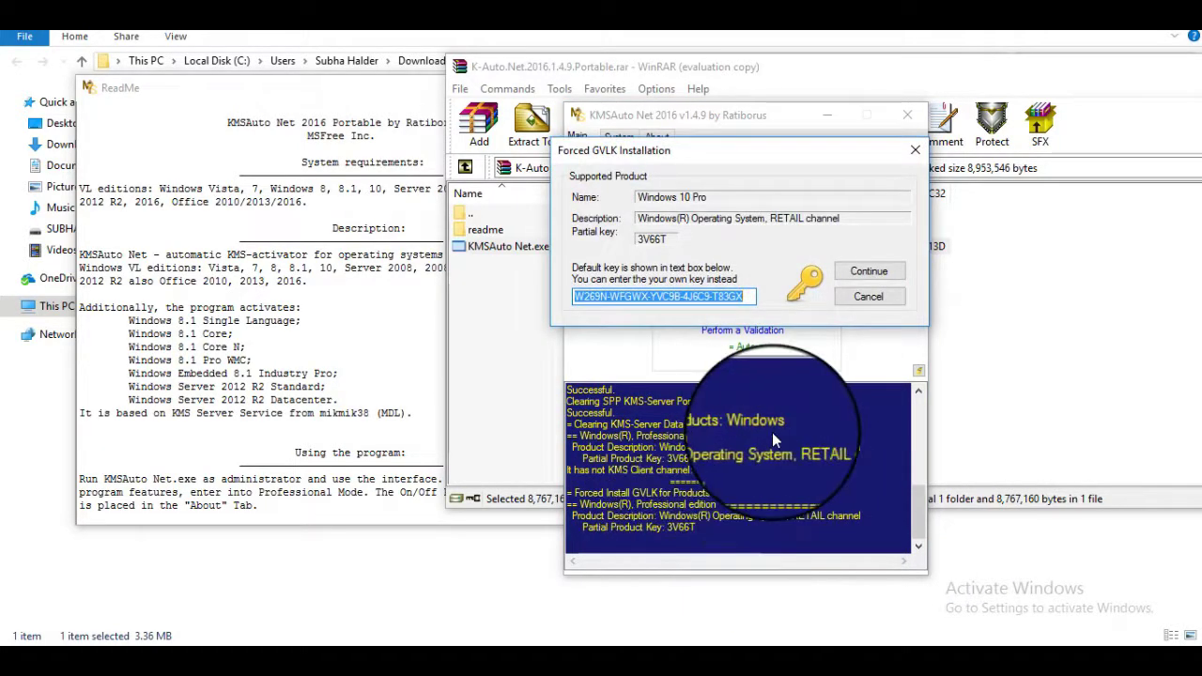
- Continue the forced GVLK installation with the default key and accept creating a reactivation task in Task Scheduler
left_click(743, 296)
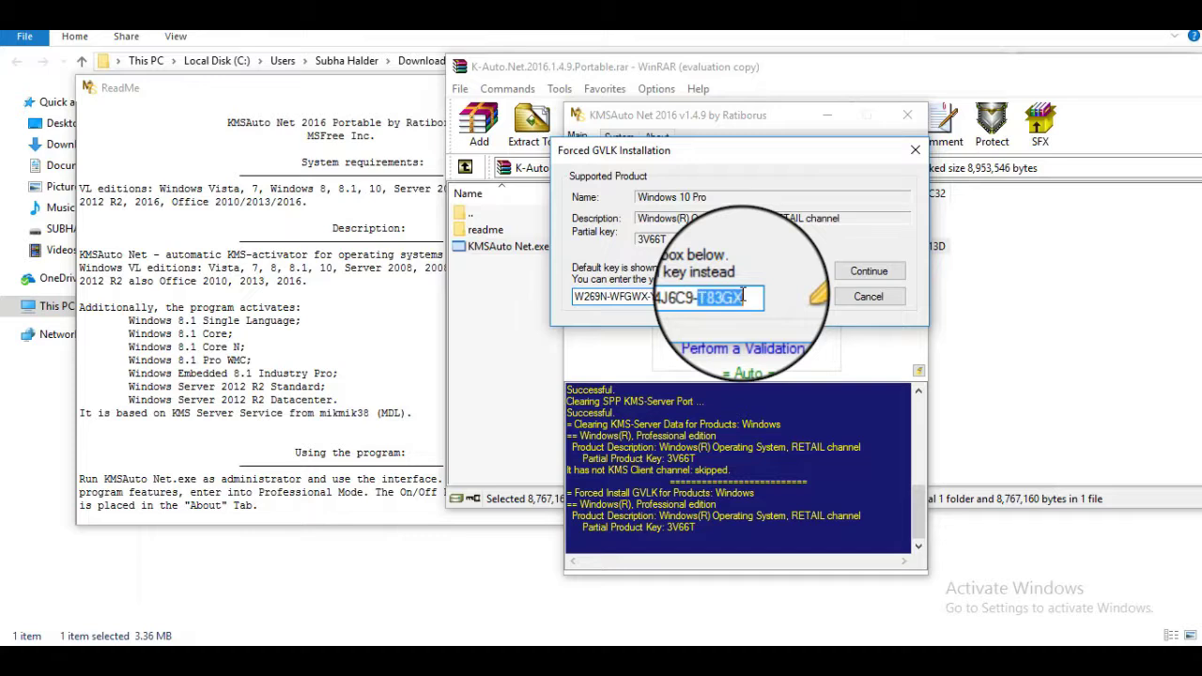
left_click_drag(743, 296, 523, 299)
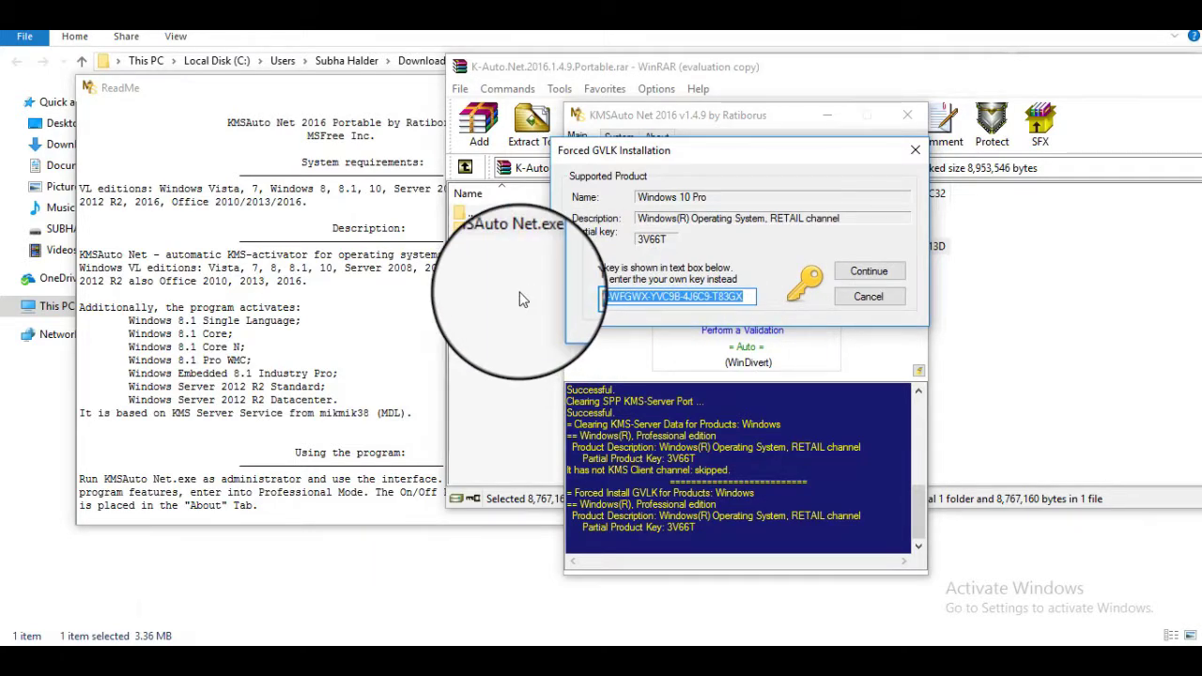
left_click(863, 272)
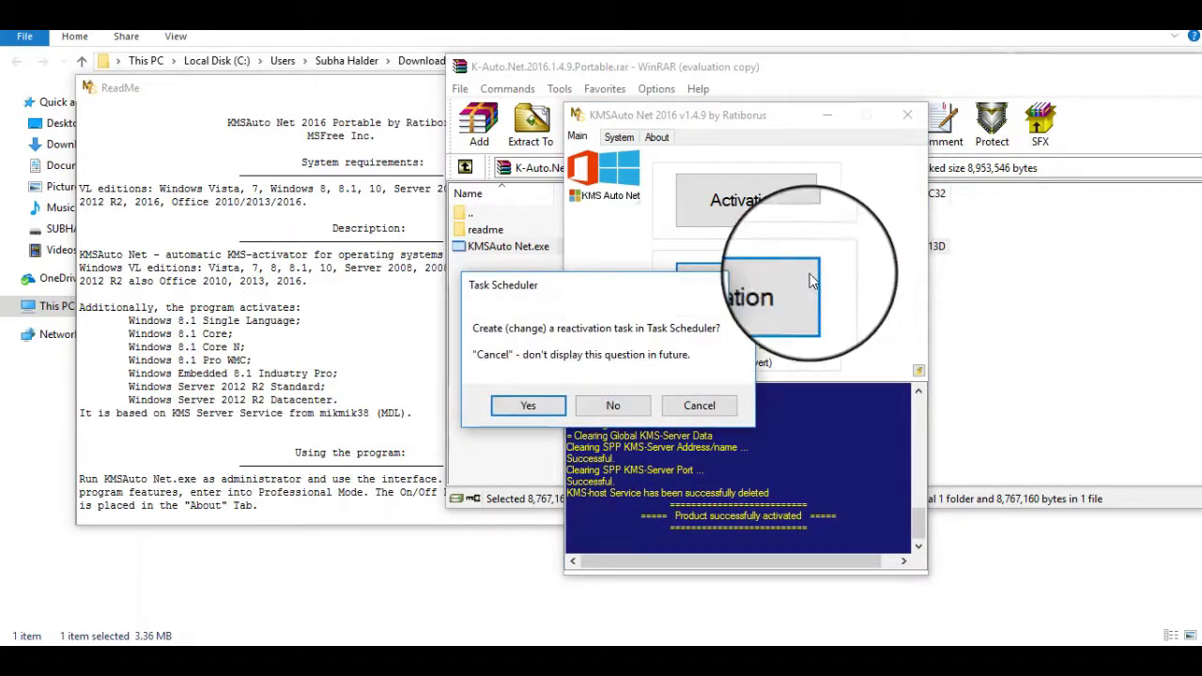
left_click(524, 411)
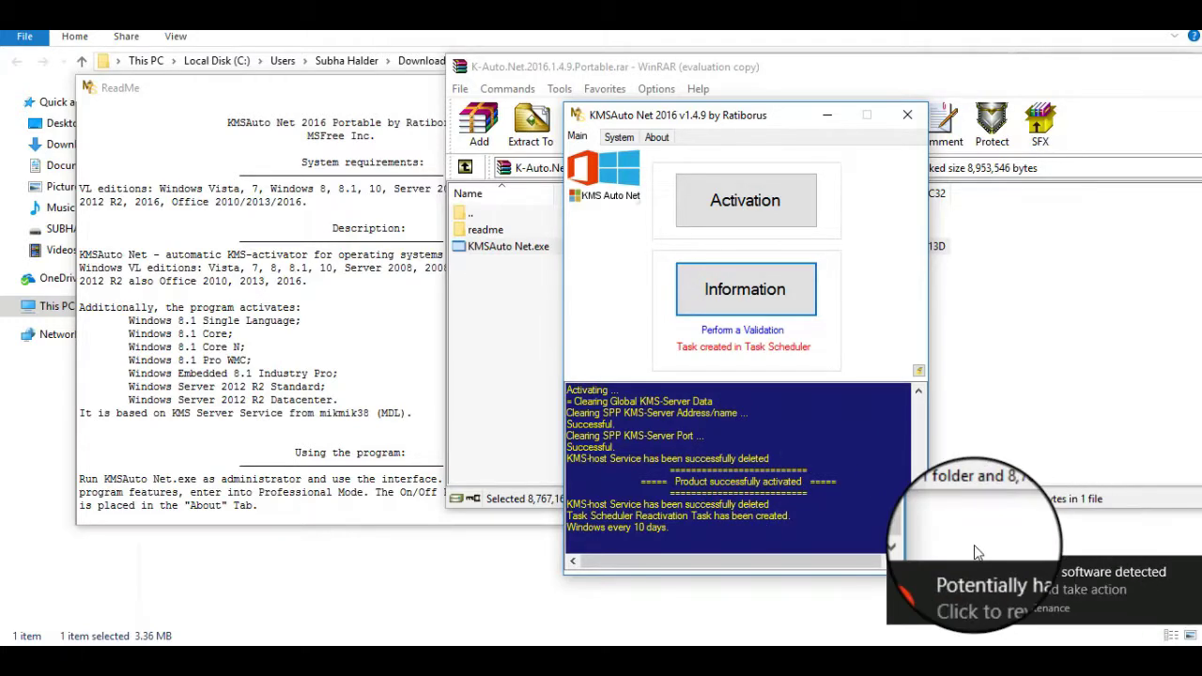
- Close KMSAuto Net and the WinRAR archive window
left_click(907, 116)
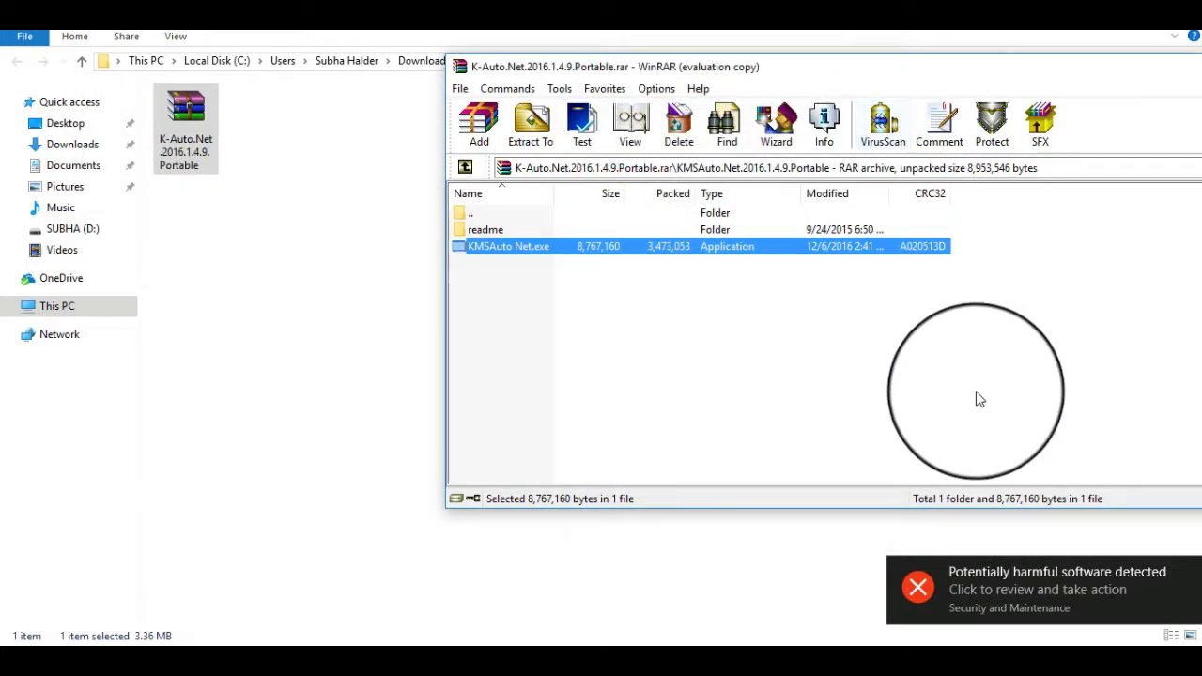
left_click_drag(1079, 71, 1011, 111)
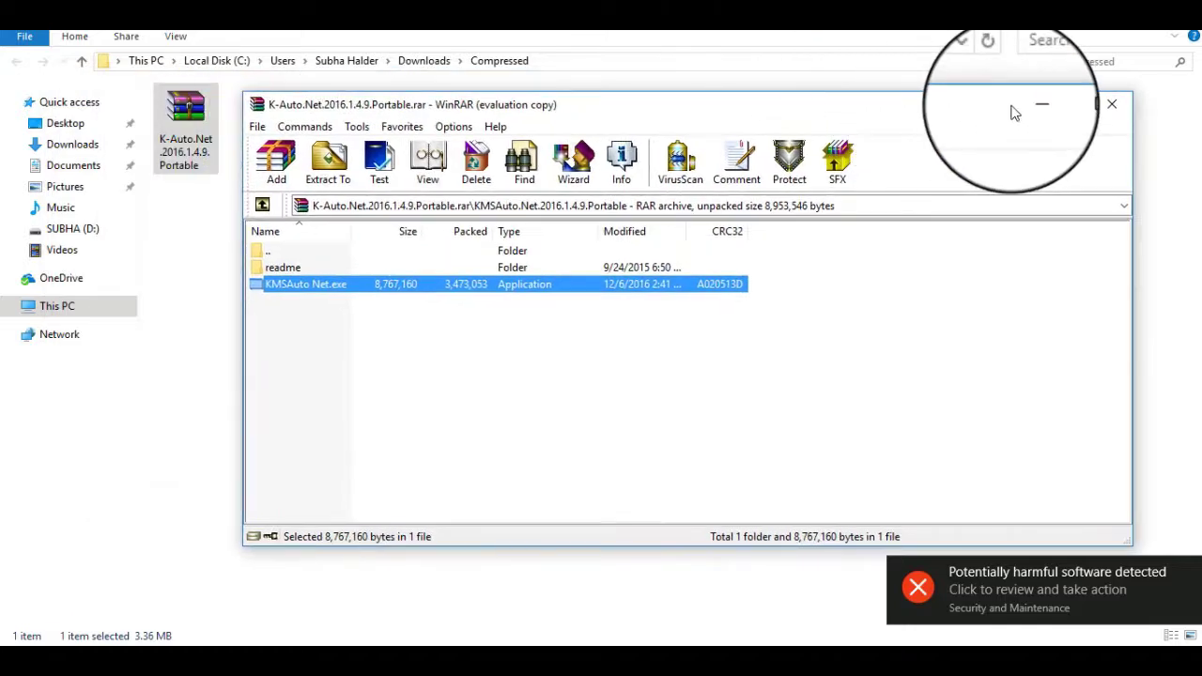
left_click(1116, 102)
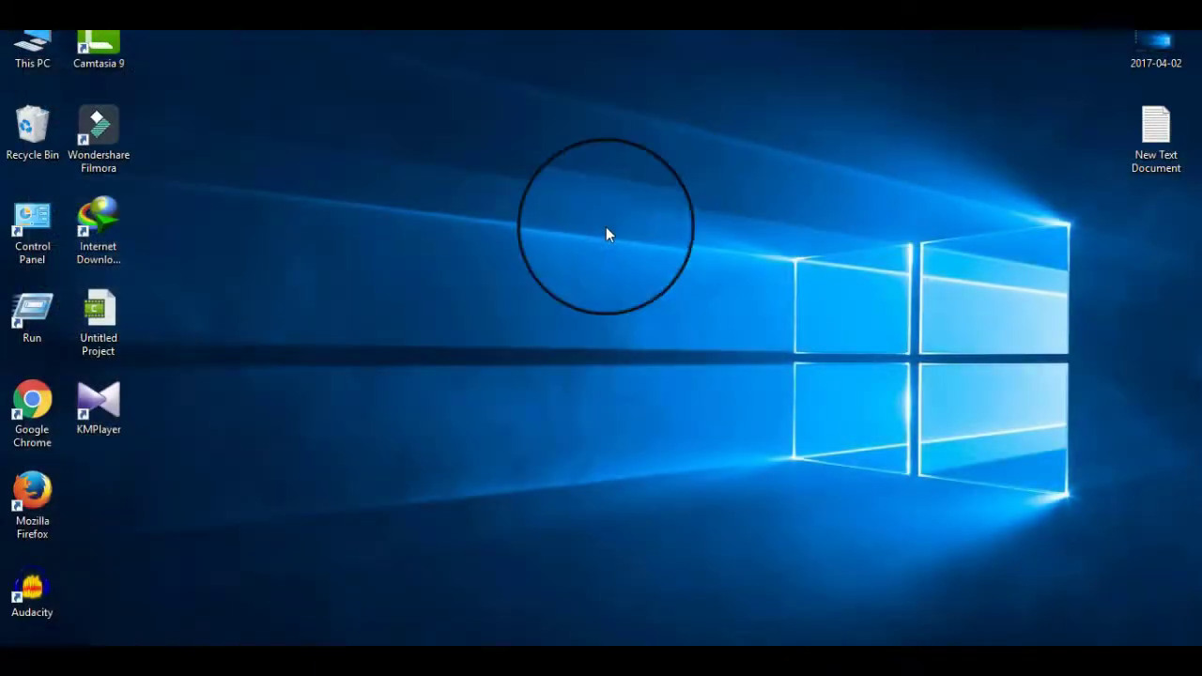
right_click(554, 233)
left_click(605, 291)
right_click(604, 289)
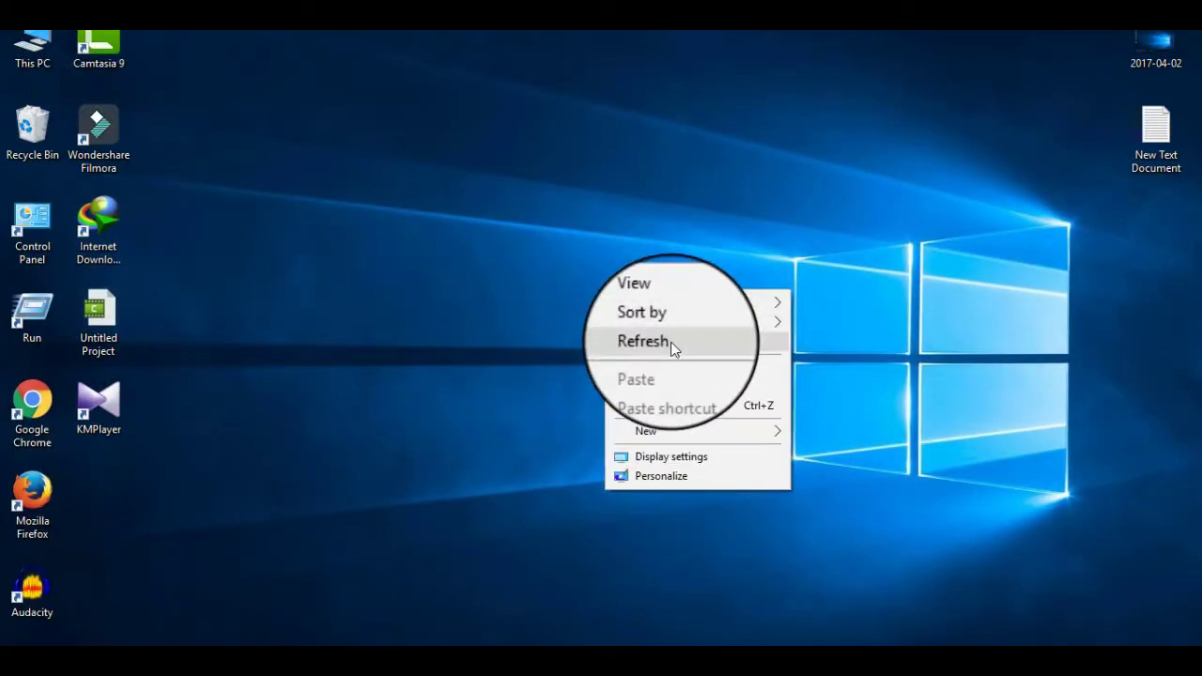
left_click(670, 341)
right_click(672, 317)
left_click(717, 390)
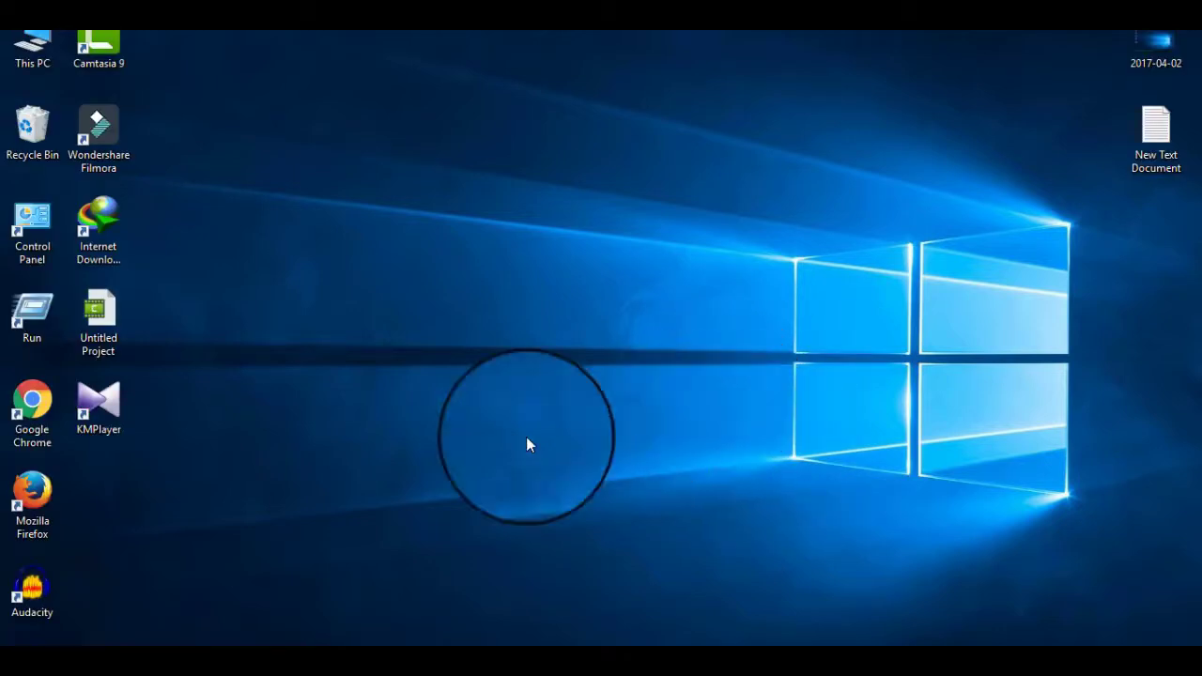
right_click(35, 57)
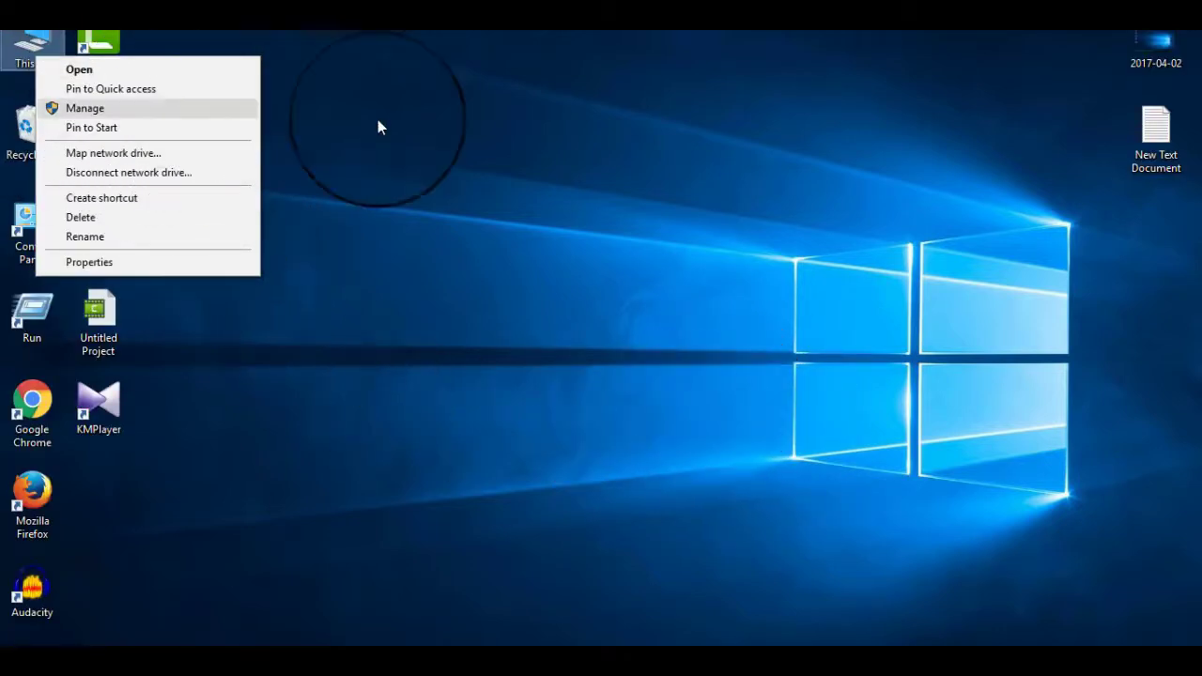
left_click(973, 481)
left_click_drag(1003, 542, 1194, 642)
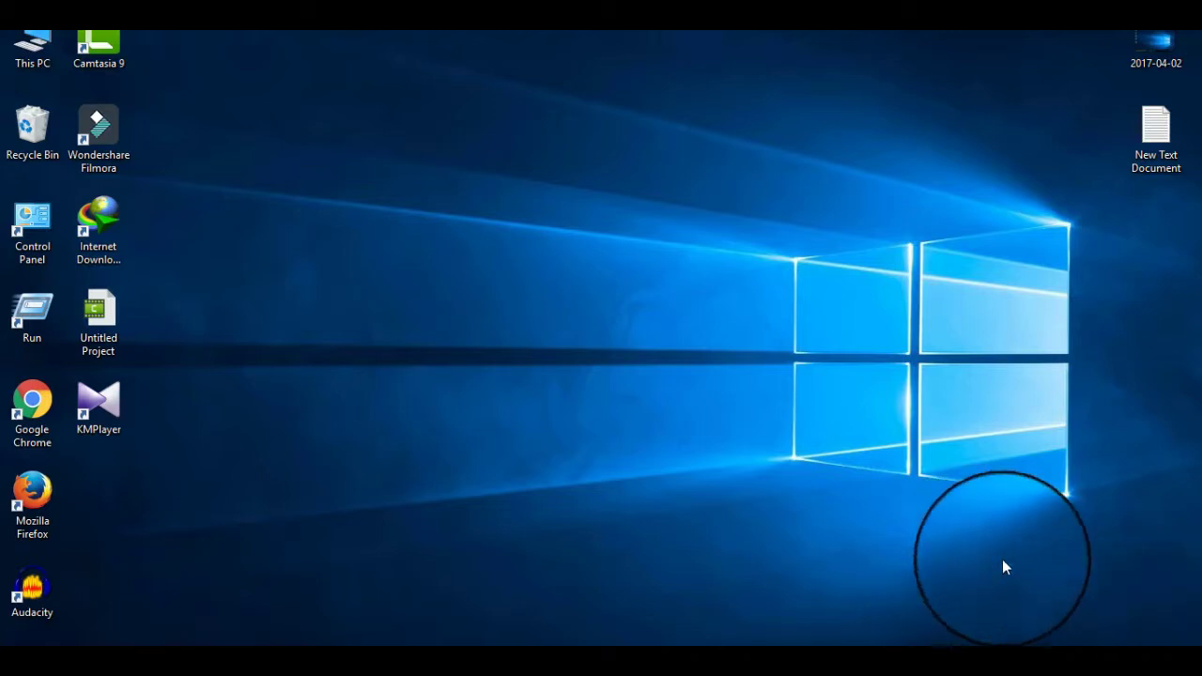
- Open This PC's properties to check the Windows activation status
right_click(38, 43)
left_click(88, 248)
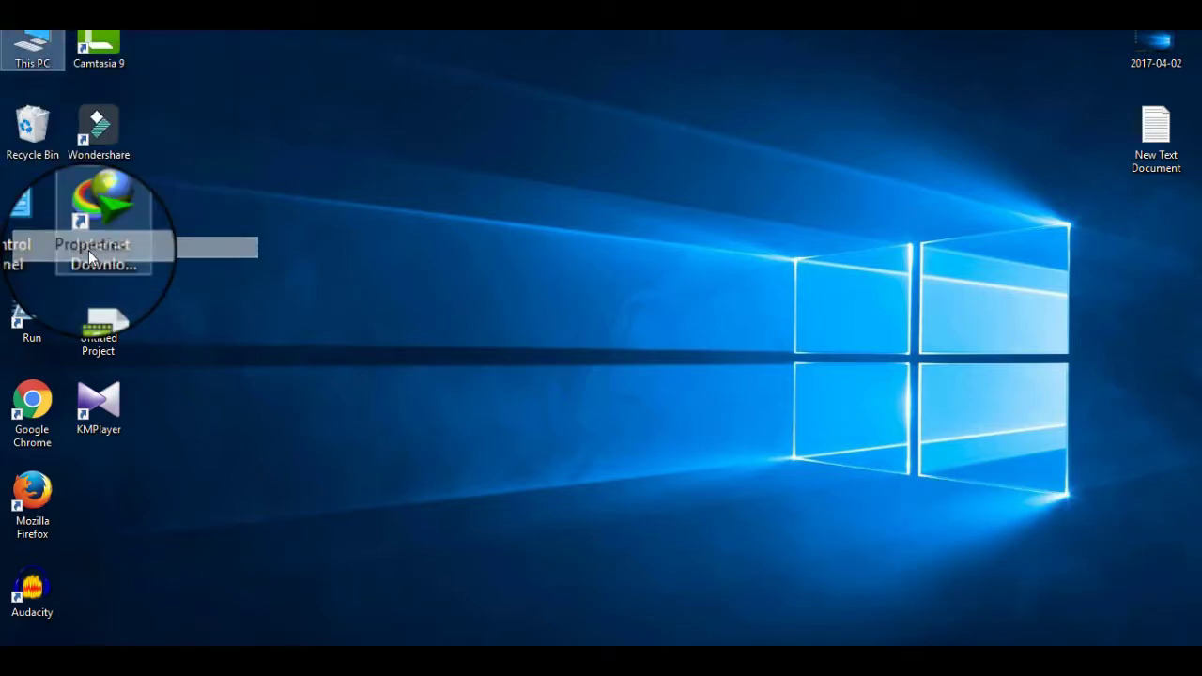